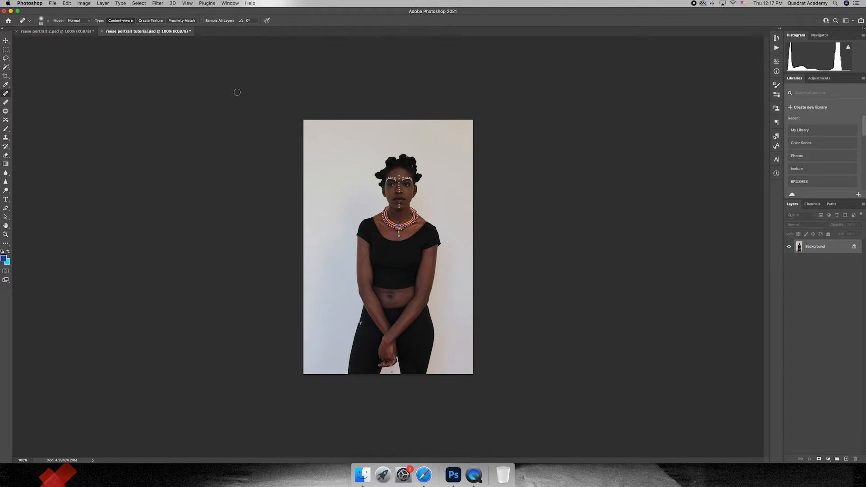
# Compare the poses and facial expressions in the vertical and landscape portrait documents.
pyautogui.press('super+equal')
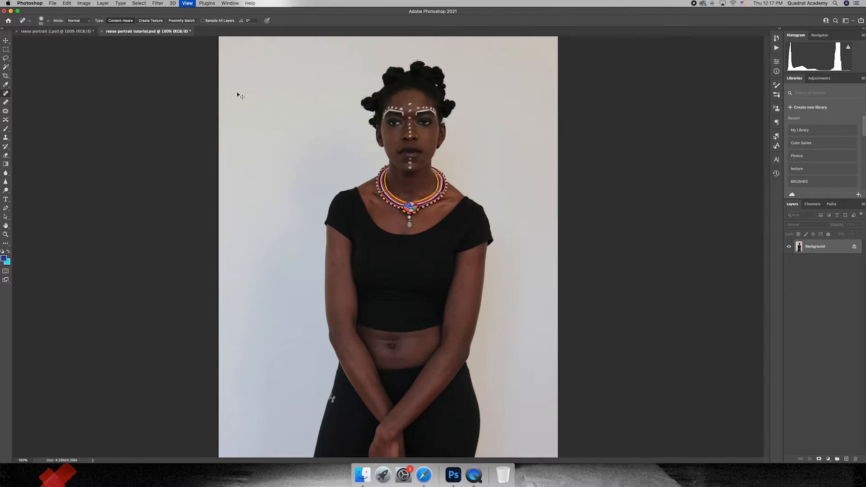
pyautogui.moveTo(466, 166); pyautogui.dragTo(461, 207)
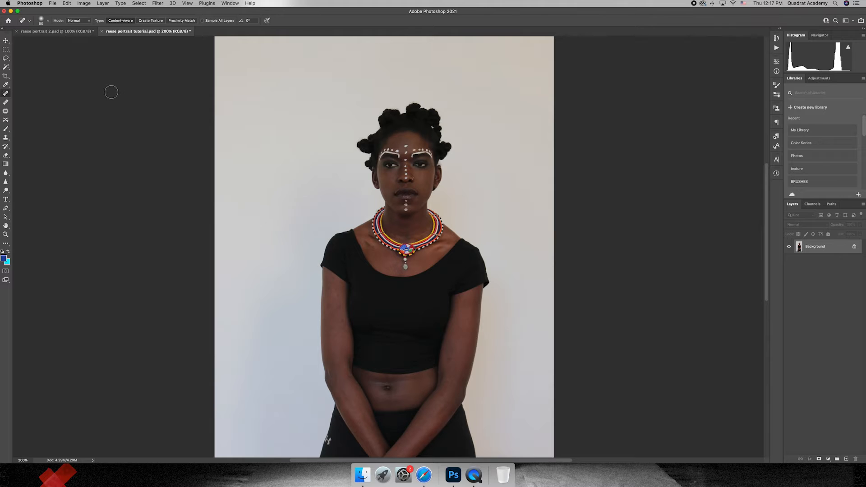
pyautogui.click(76, 32)
pyautogui.hotkey('ctrl', 'Tab')
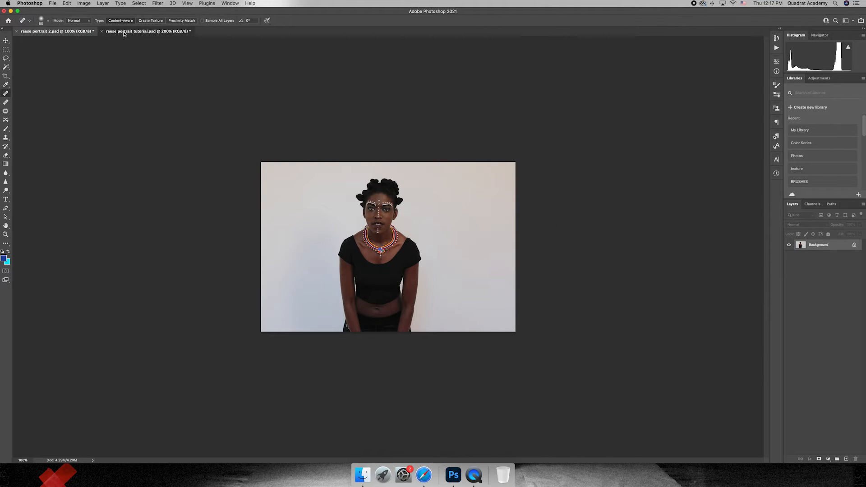
pyautogui.click(72, 33)
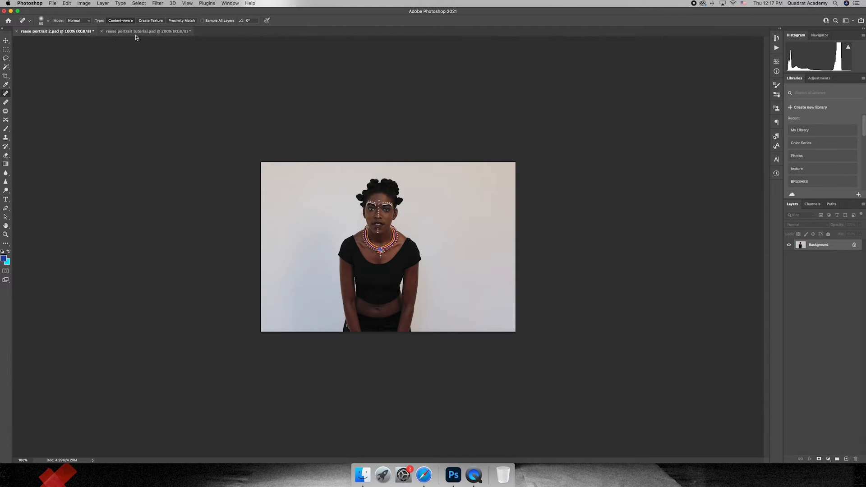
pyautogui.press('super+equal')
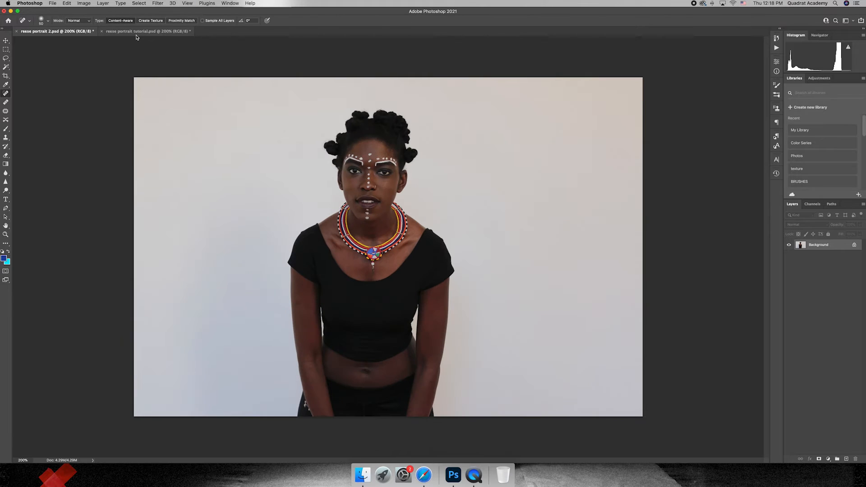
pyautogui.click(118, 31)
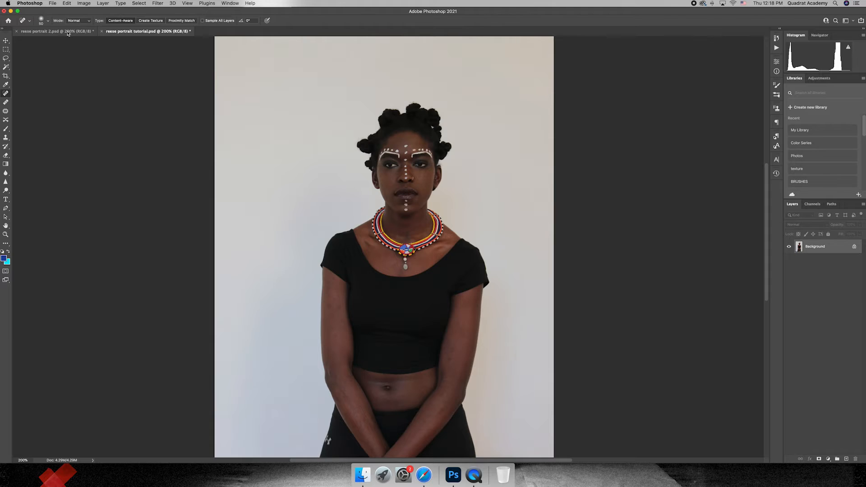
pyautogui.click(82, 32)
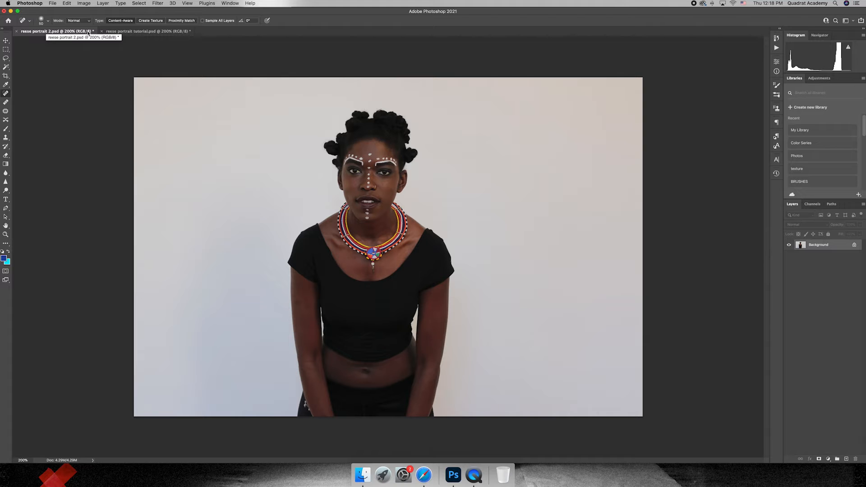
# Examine the face and eyes in the landscape portrait up close.
pyautogui.press('super+equal')
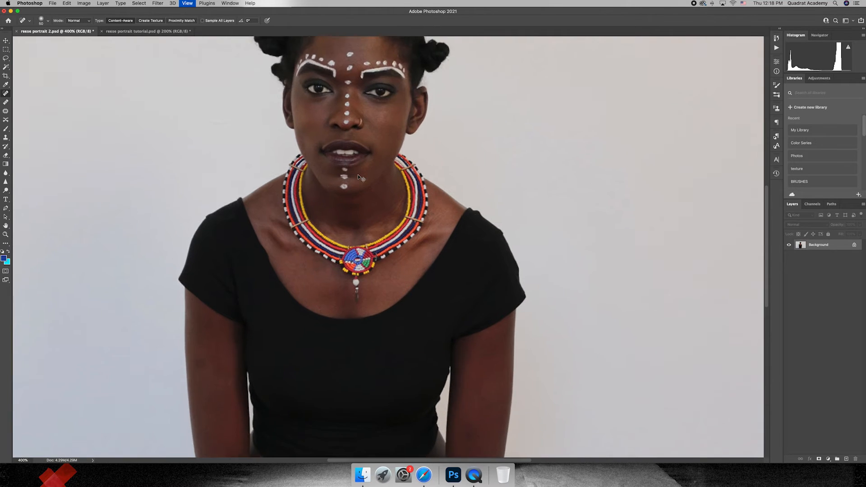
pyautogui.press('super+equal')
pyautogui.press('super+equal')
pyautogui.moveTo(358, 176); pyautogui.dragTo(402, 381)
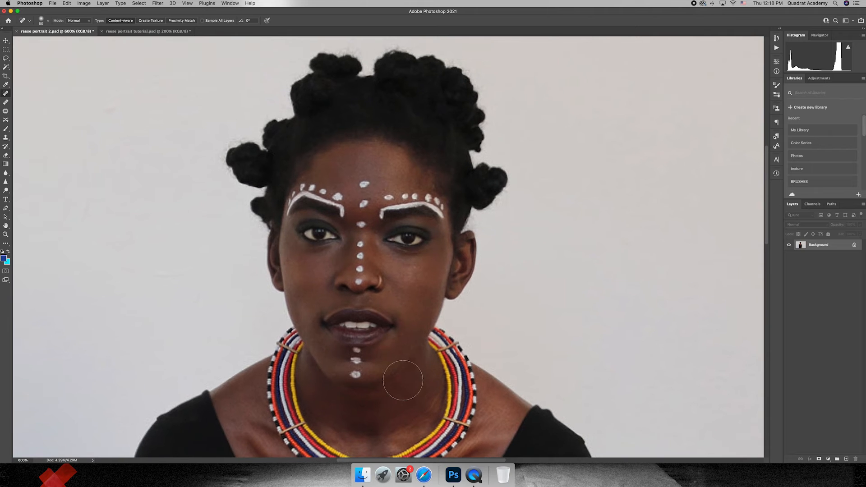
pyautogui.press('super+minus')
pyautogui.press('super+minus')
pyautogui.press('super+minus')
pyautogui.press('super+minus')
pyautogui.press('super+minus')
pyautogui.press('super+minus')
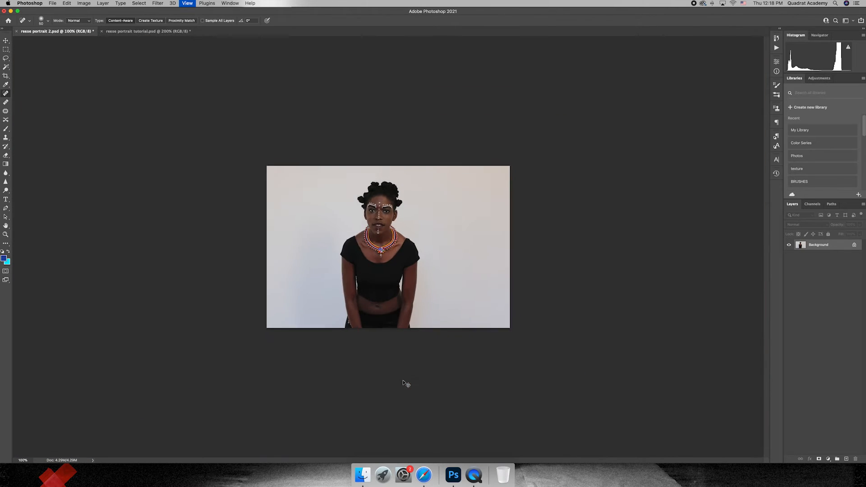
# Compare the subject's eyes in the vertical portrait with those in the landscape portrait.
pyautogui.click(123, 31)
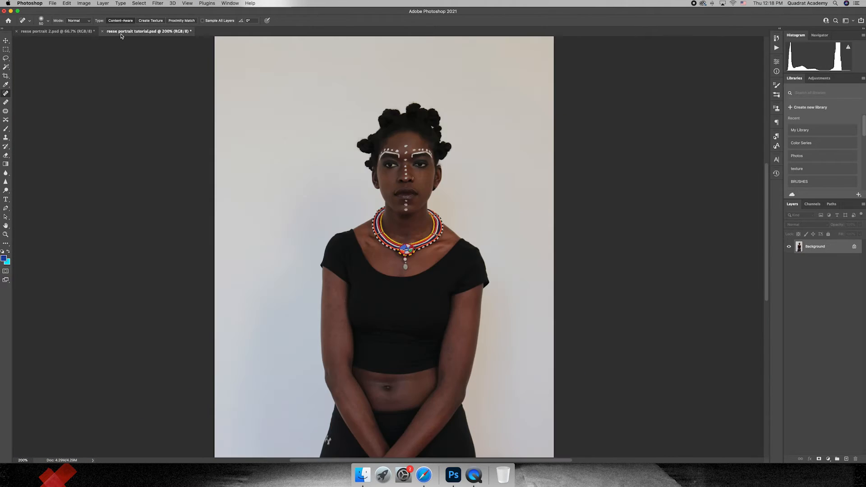
pyautogui.press('super+minus')
pyautogui.press('super+minus')
pyautogui.press('super+equal')
pyautogui.press('super+equal')
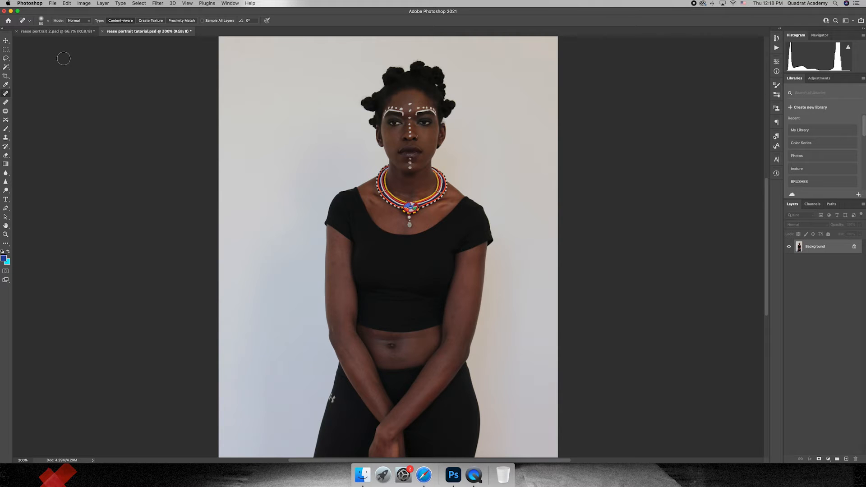
pyautogui.press('super+minus')
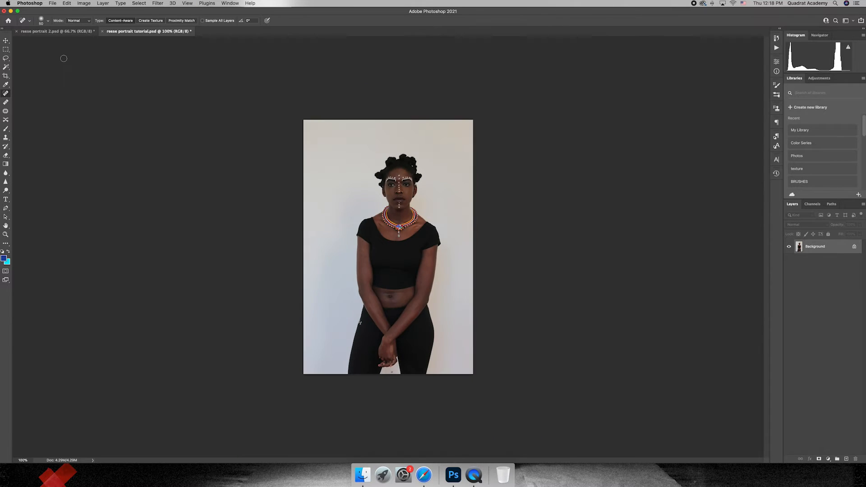
pyautogui.click(71, 32)
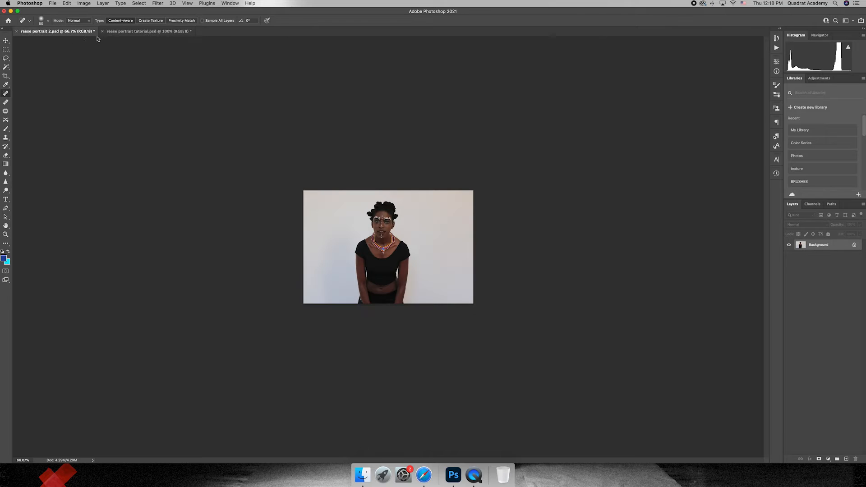
pyautogui.press('super+plus')
pyautogui.press('super+plus')
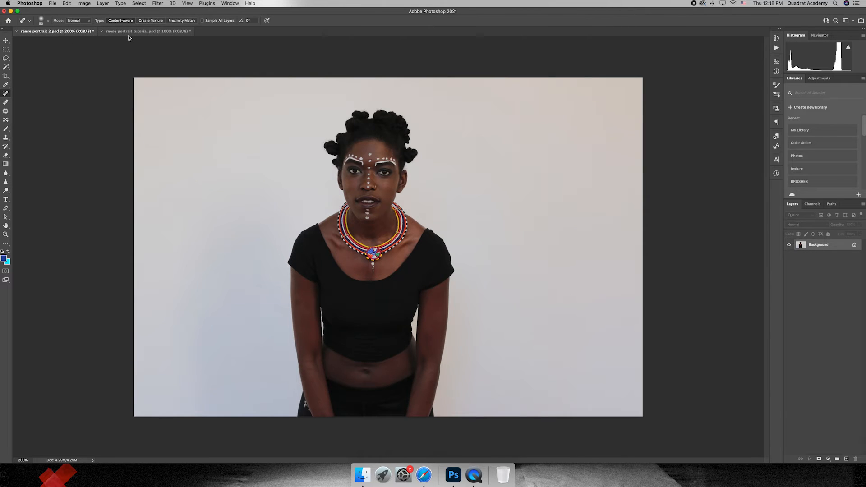
pyautogui.click(140, 32)
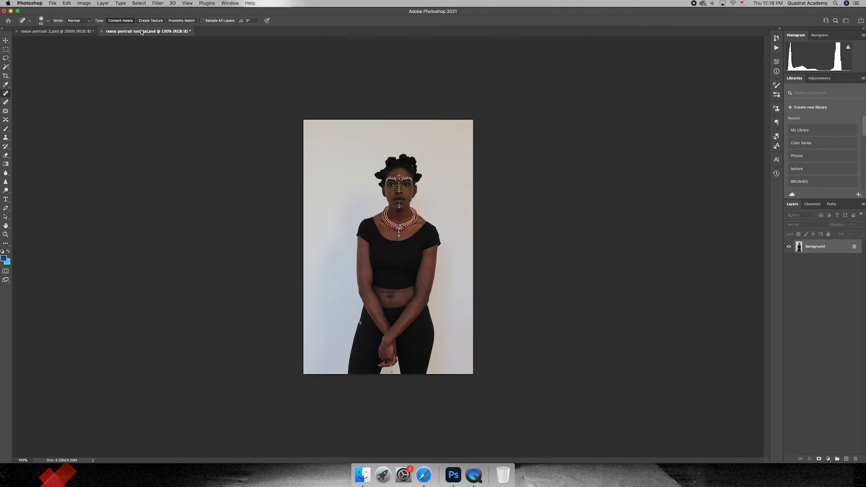
pyautogui.click(83, 31)
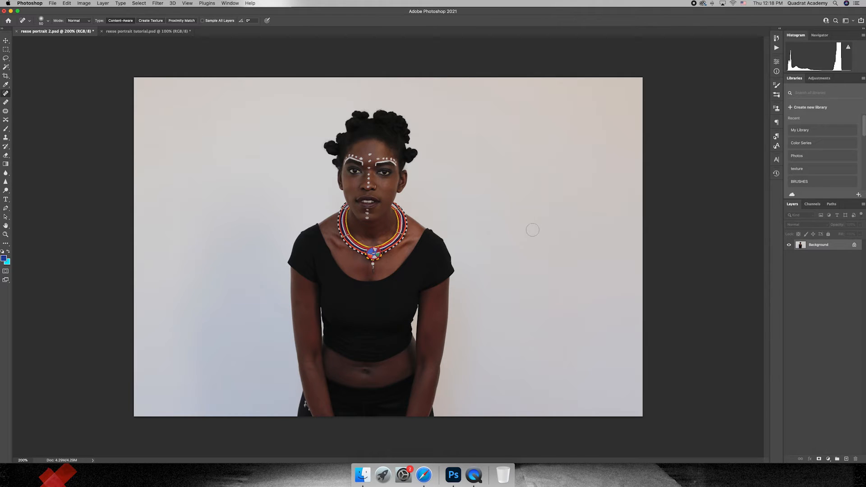
# Select both eyes with some surrounding skin in the landscape portrait using the Lasso tool, and copy them to a new layer.
pyautogui.click(6, 59)
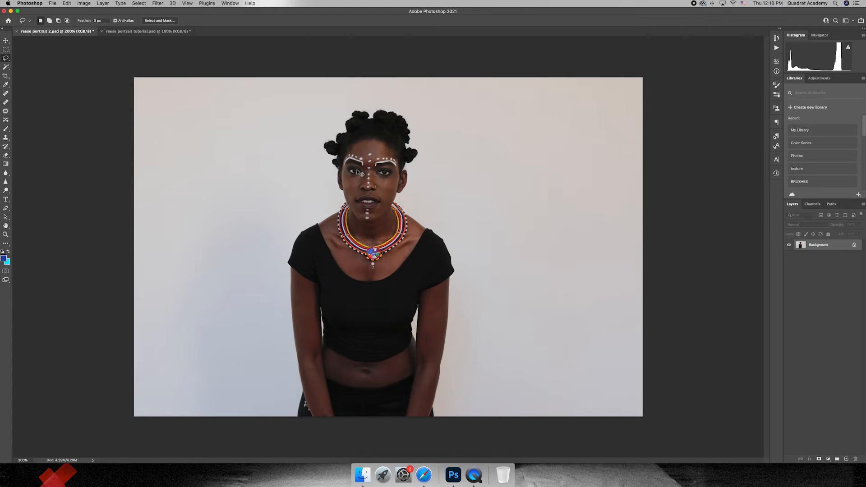
pyautogui.press('super+equal')
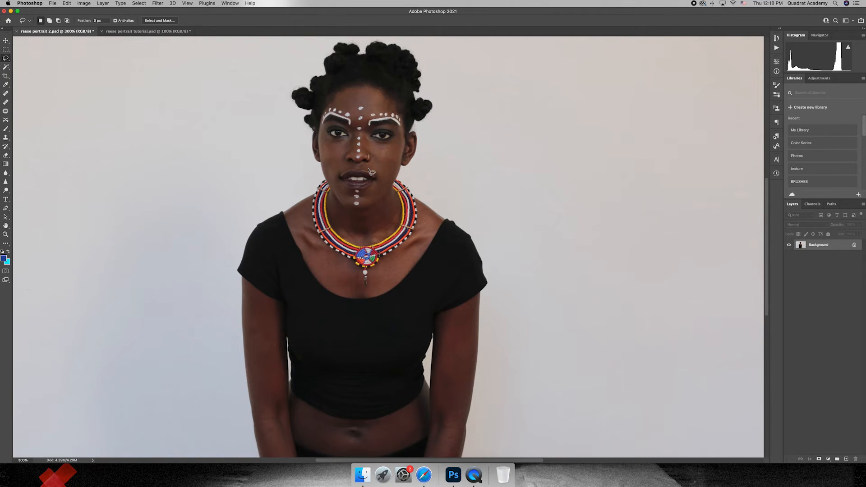
pyautogui.scroll(5, 370, 171)
pyautogui.hscroll(-3, 370, 172)
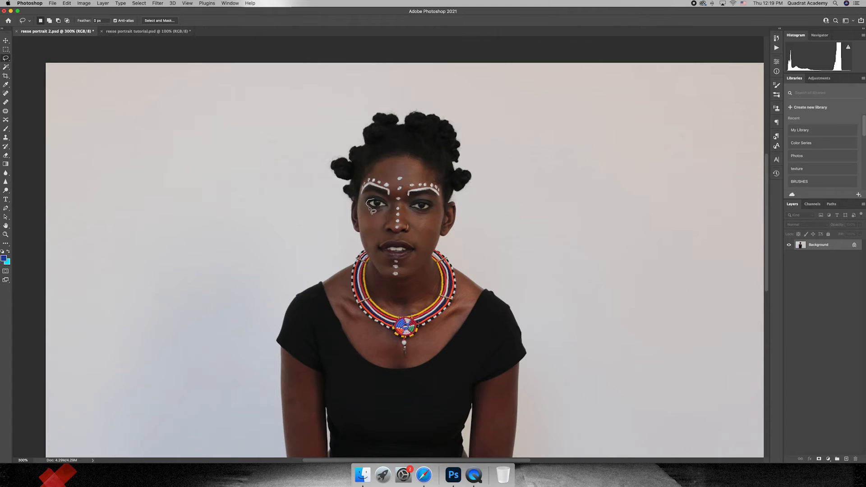
pyautogui.moveTo(378, 209)
pyautogui.mouseDown()
pyautogui.moveTo(389, 209)
pyautogui.moveTo(375, 199)
pyautogui.mouseUp()
pyautogui.press('super+d')
pyautogui.moveTo(367, 199)
pyautogui.mouseDown()
pyautogui.moveTo(363, 213)
pyautogui.moveTo(384, 216)
pyautogui.moveTo(394, 211)
pyautogui.moveTo(385, 196)
pyautogui.mouseUp()
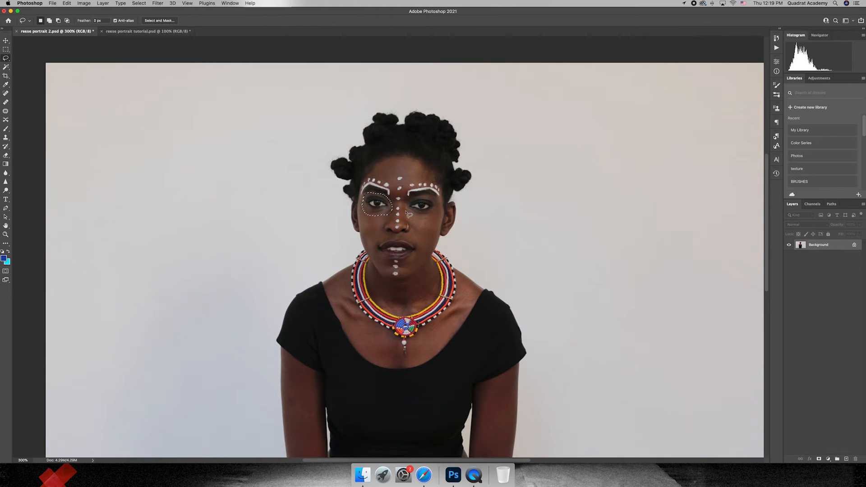
pyautogui.press('shift')
pyautogui.moveTo(410, 214)
pyautogui.mouseDown()
pyautogui.moveTo(428, 219)
pyautogui.moveTo(438, 204)
pyautogui.moveTo(426, 194)
pyautogui.moveTo(409, 212)
pyautogui.mouseUp()
pyautogui.press('super+j')
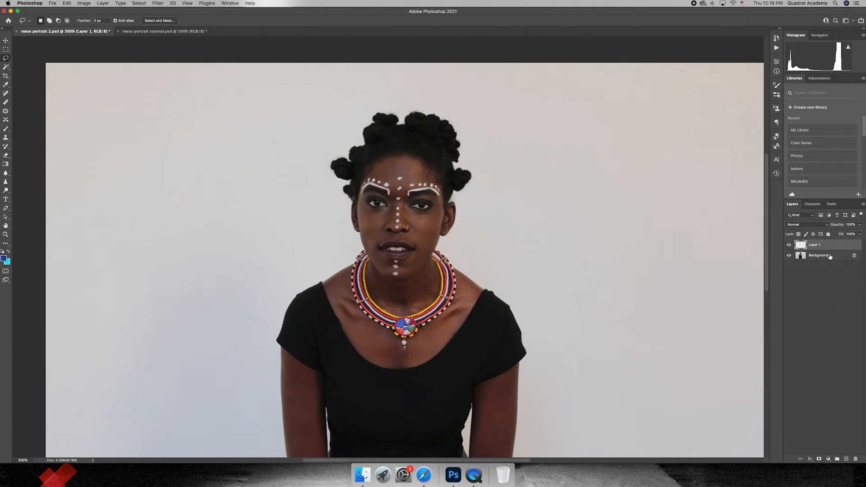
# Hide and show the Background layer to inspect the copied eyes on their own.
pyautogui.click(789, 255)
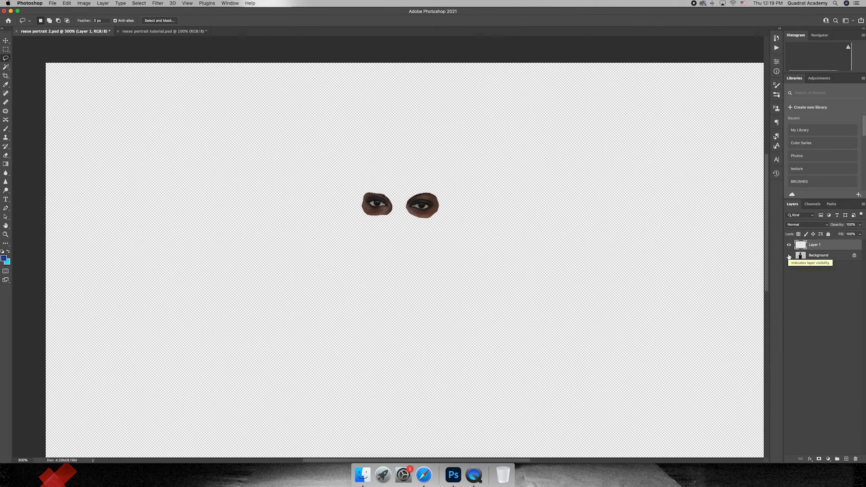
pyautogui.click(789, 256)
pyautogui.click(789, 256)
pyautogui.click(789, 256)
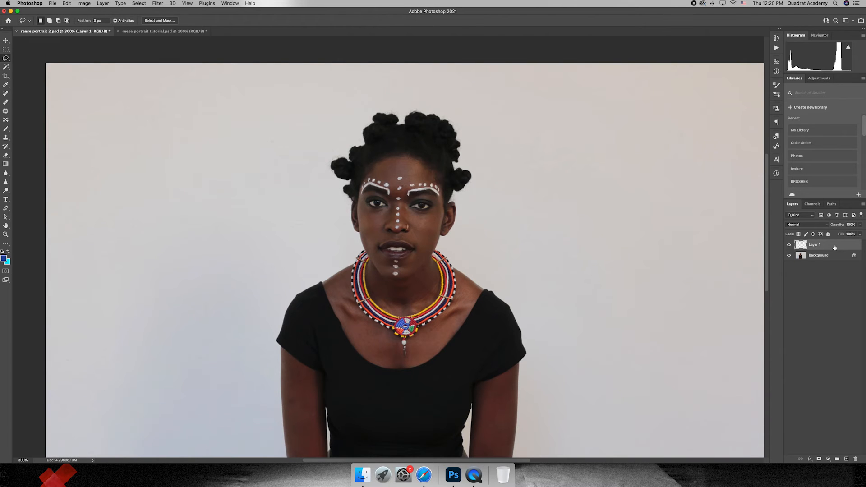
# Move the copied eyes layer into the vertical portrait document and place it over the subject's original eyes.
pyautogui.press('v')
pyautogui.moveTo(821, 246)
pyautogui.mouseDown()
pyautogui.moveTo(607, 183)
pyautogui.moveTo(353, 92)
pyautogui.moveTo(118, 29)
pyautogui.moveTo(154, 30)
pyautogui.moveTo(287, 99)
pyautogui.moveTo(412, 188)
pyautogui.mouseUp()
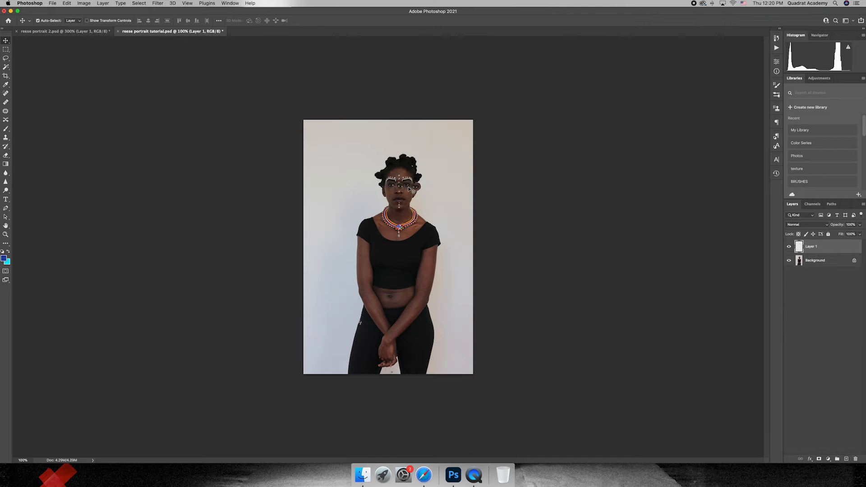
pyautogui.press('super+plus')
pyautogui.press('super+plus')
pyautogui.press('super+plus')
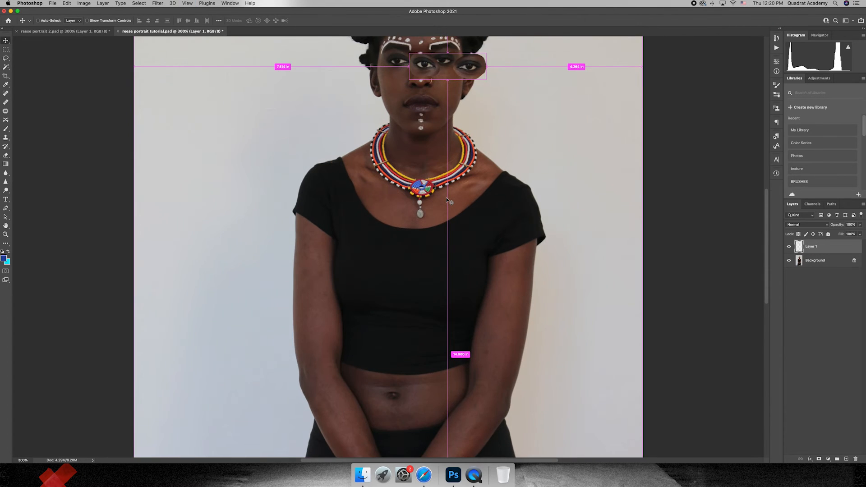
pyautogui.moveTo(457, 351); pyautogui.dragTo(466, 356)
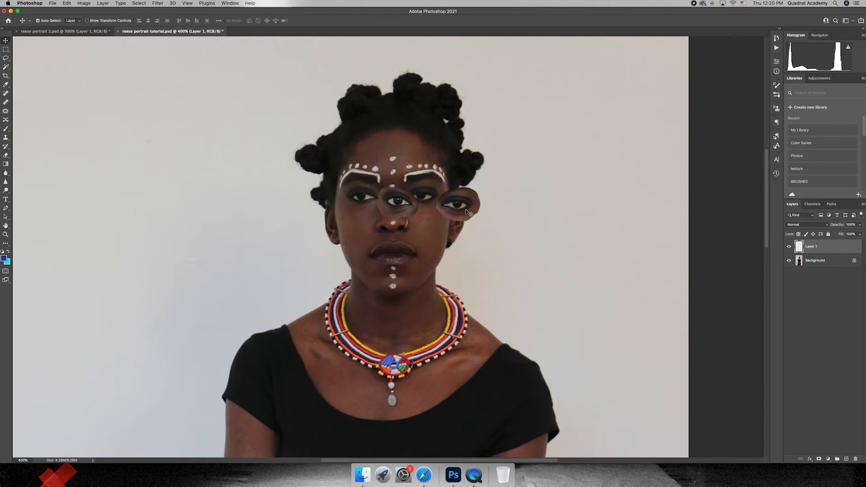
pyautogui.moveTo(466, 208); pyautogui.dragTo(435, 203)
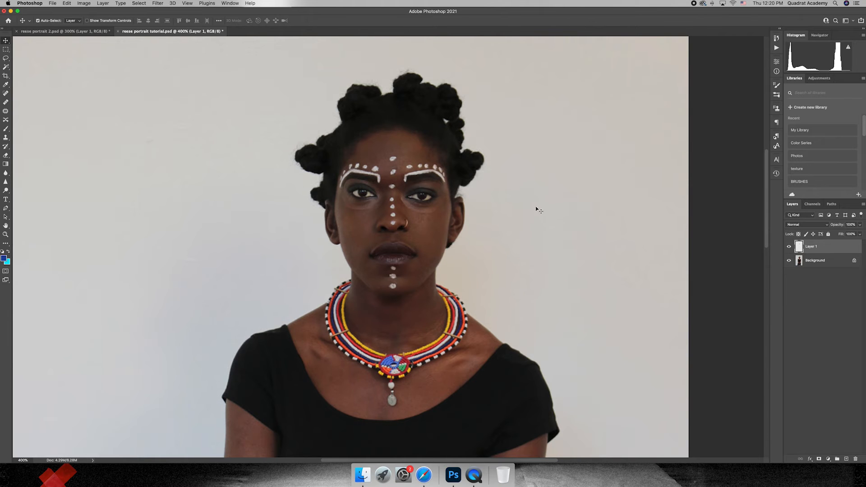
# Toggle the visibility of the Background and Layer 1 to compare the pasted eyes with the originals.
pyautogui.click(790, 261)
pyautogui.click(789, 261)
pyautogui.click(789, 261)
pyautogui.click(789, 261)
pyautogui.click(789, 246)
pyautogui.click(789, 247)
pyautogui.click(789, 247)
pyautogui.click(790, 247)
# Lower Layer 1's opacity to 51% and realign the pasted eyes over the original ones.
pyautogui.moveTo(840, 225); pyautogui.dragTo(827, 229)
pyautogui.click(790, 247)
pyautogui.click(790, 247)
pyautogui.click(789, 247)
pyautogui.click(789, 247)
pyautogui.press('super+plus')
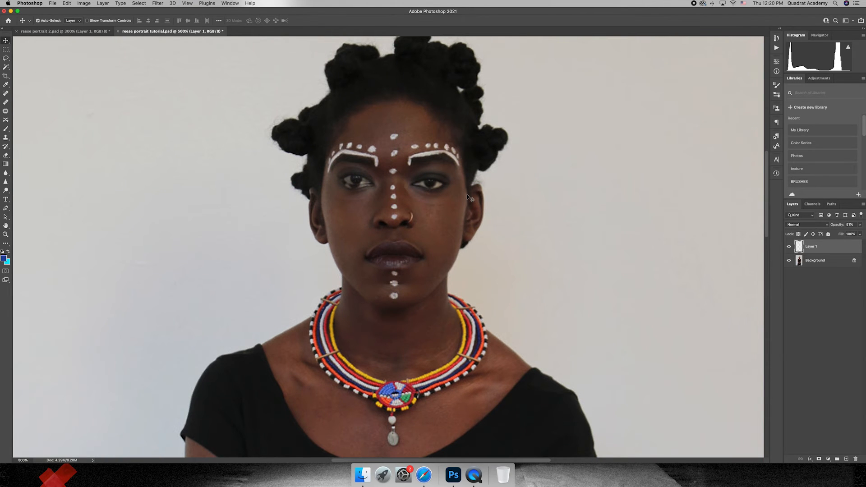
pyautogui.click(789, 247)
pyautogui.click(789, 246)
pyautogui.moveTo(436, 191); pyautogui.dragTo(435, 181)
# Rotate the pasted eyes about 3 degrees counterclockwise with Free Transform and nudge them slightly down to match the face.
pyautogui.press('super+t')
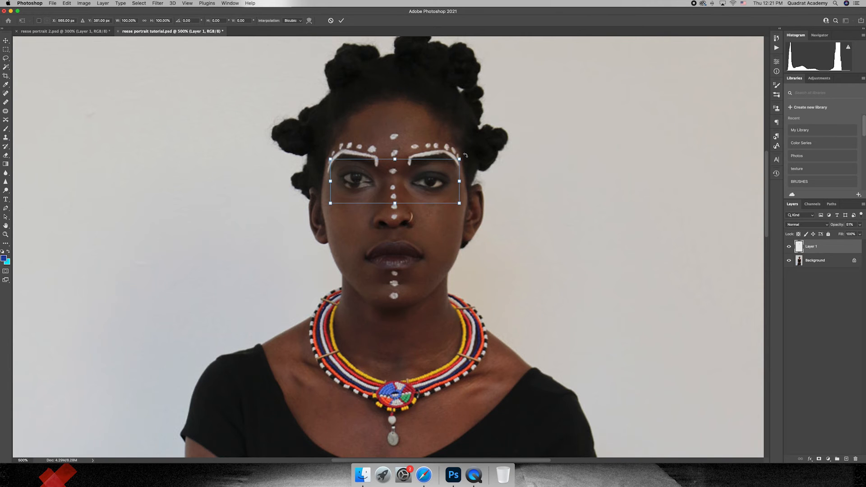
pyautogui.moveTo(465, 155); pyautogui.dragTo(465, 152)
pyautogui.press('Down')
pyautogui.press('Down')
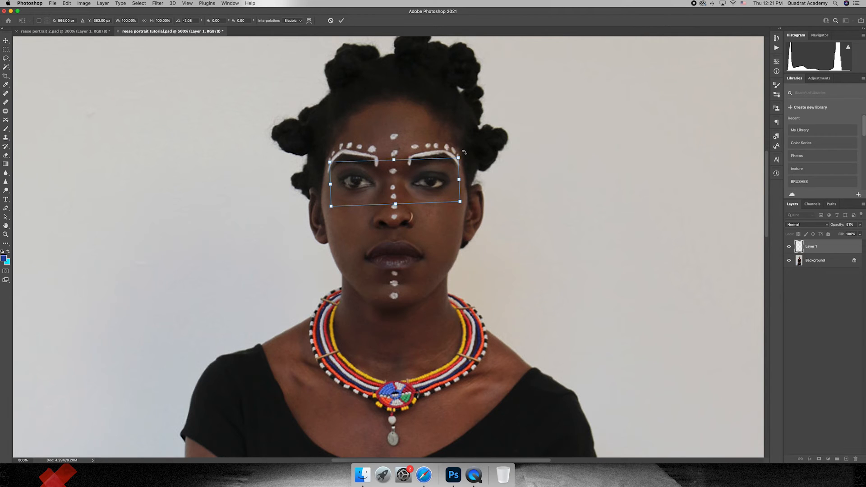
pyautogui.press('Down')
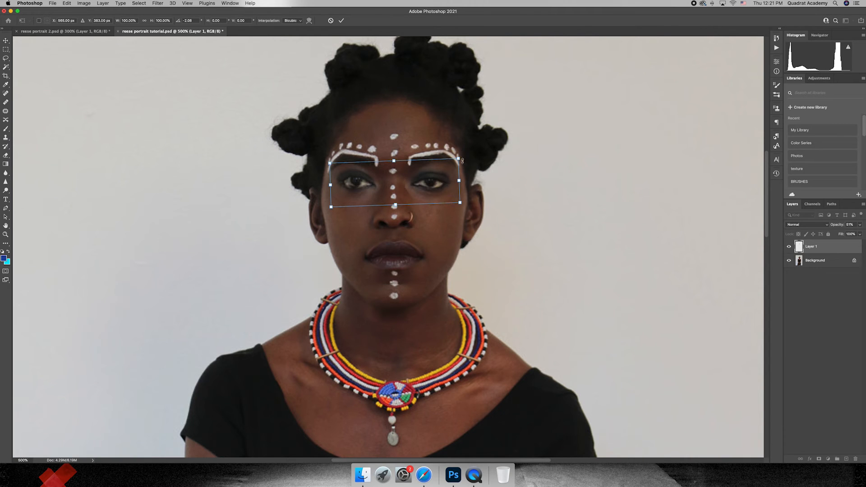
pyautogui.moveTo(465, 157); pyautogui.dragTo(465, 157)
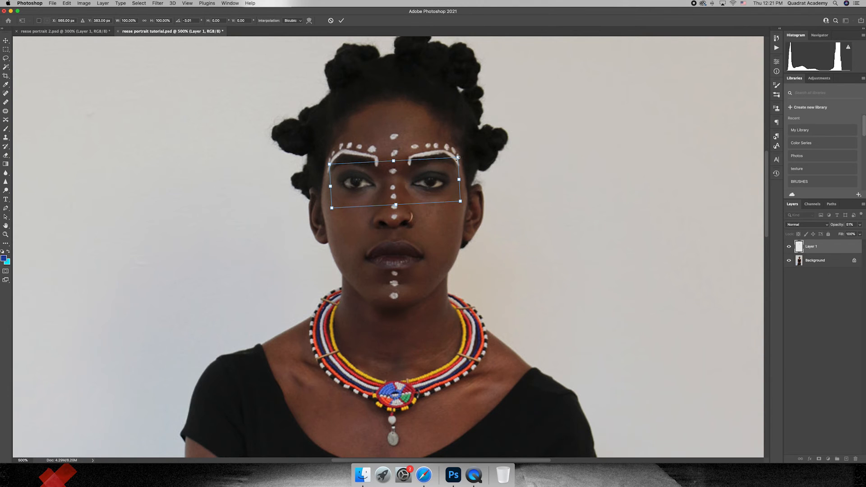
pyautogui.click(341, 21)
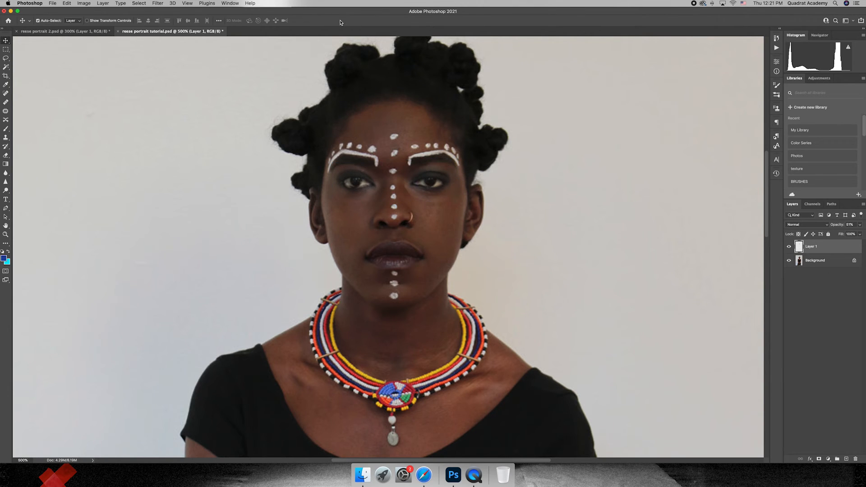
# Toggle Layer 1's visibility to check the alignment of the rotated eyes against the originals.
pyautogui.click(789, 247)
pyautogui.click(789, 247)
pyautogui.click(790, 247)
pyautogui.click(790, 247)
pyautogui.click(789, 247)
pyautogui.click(790, 247)
# Restore Layer 1 to full opacity and deselect the layers.
pyautogui.moveTo(837, 226); pyautogui.dragTo(865, 223)
pyautogui.press('super+alt+a')
pyautogui.press('super+minus')
pyautogui.press('super+minus')
pyautogui.press('super+minus')
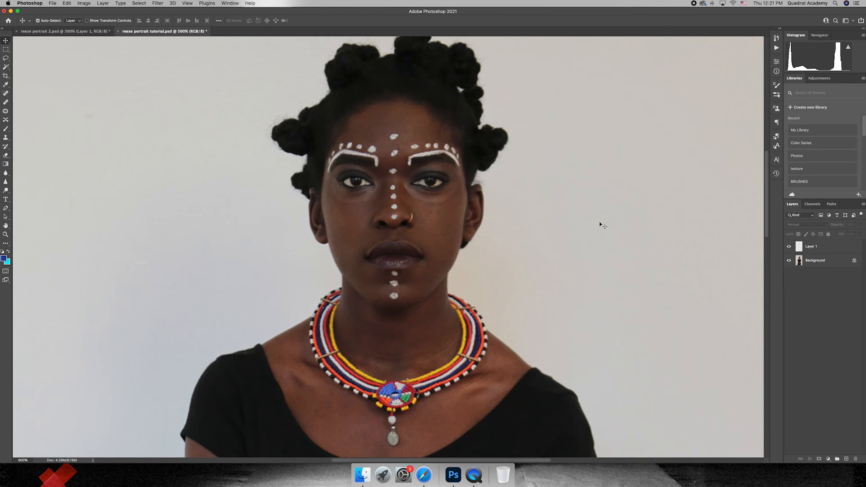
# Compare the pasted eyes in the vertical portrait with the eyes in the landscape source portrait.
pyautogui.press('super+minus')
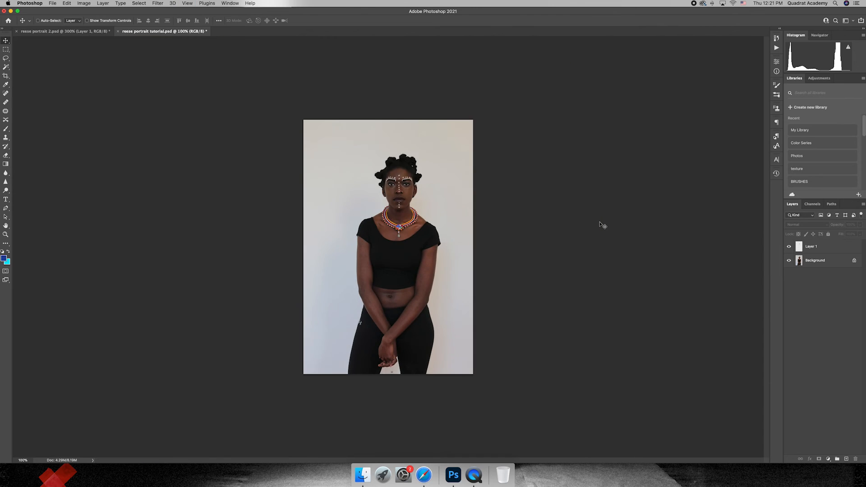
pyautogui.press('super+plus')
pyautogui.press('super+plus')
pyautogui.rightClick(600, 221)
pyautogui.click(571, 223)
pyautogui.moveTo(573, 223); pyautogui.dragTo(564, 333)
pyautogui.press('super+plus')
pyautogui.press('super+plus')
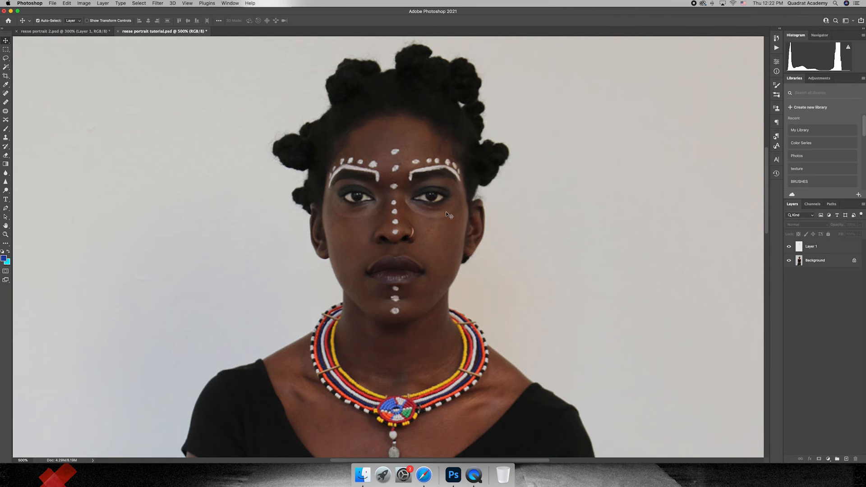
pyautogui.click(94, 35)
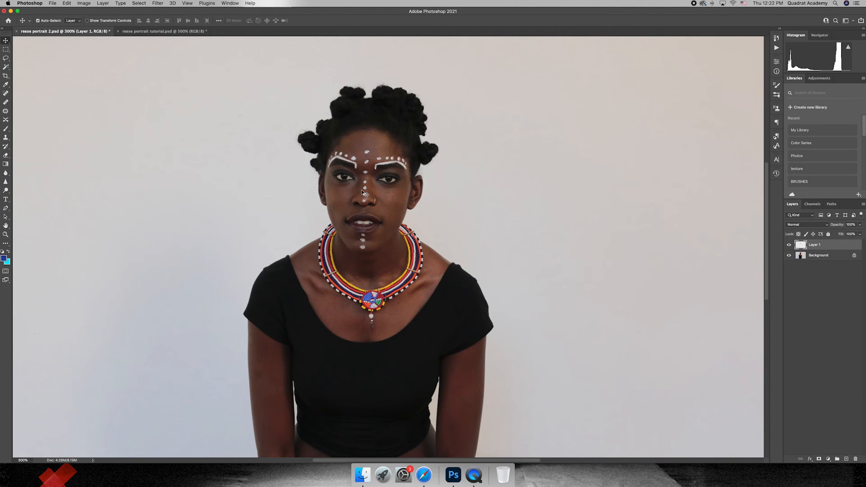
pyautogui.click(156, 32)
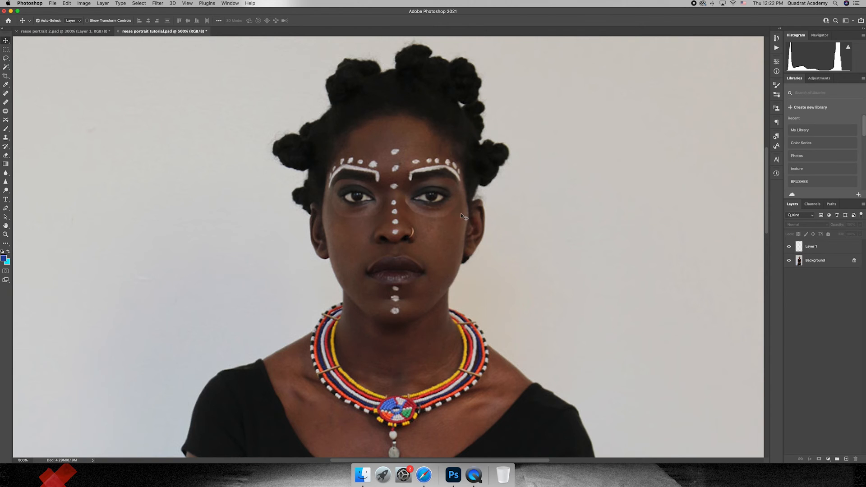
# Select Layer 1 and toggle its visibility to compare the pasted eyes with the original ones.
pyautogui.click(829, 252)
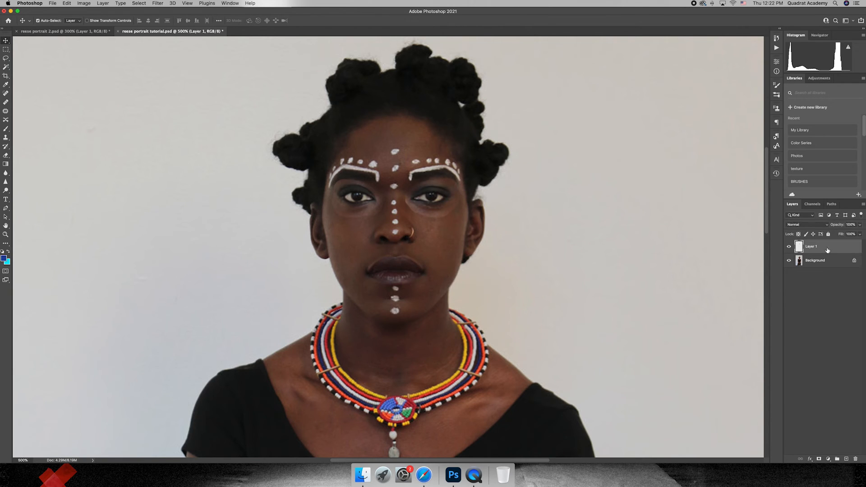
pyautogui.click(789, 247)
pyautogui.click(789, 247)
pyautogui.click(790, 247)
pyautogui.click(789, 246)
# Choose the Eraser tool with a soft round brush and reduce its size to 15 px.
pyautogui.click(6, 156)
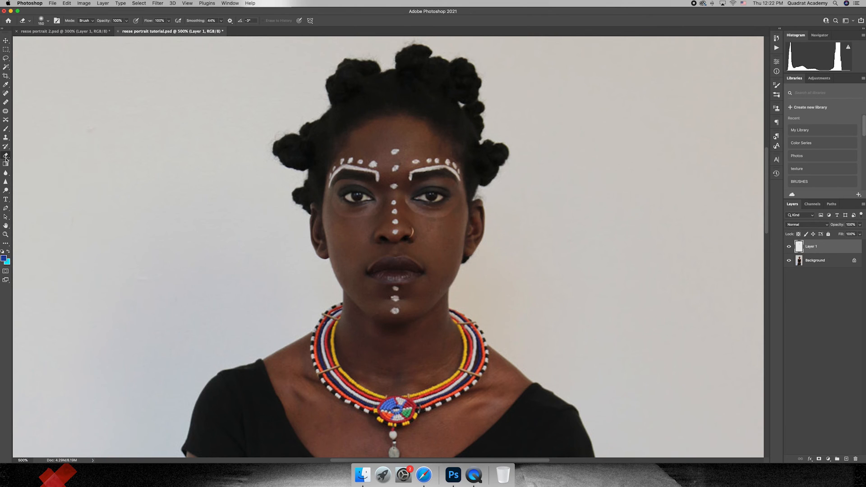
pyautogui.click(48, 22)
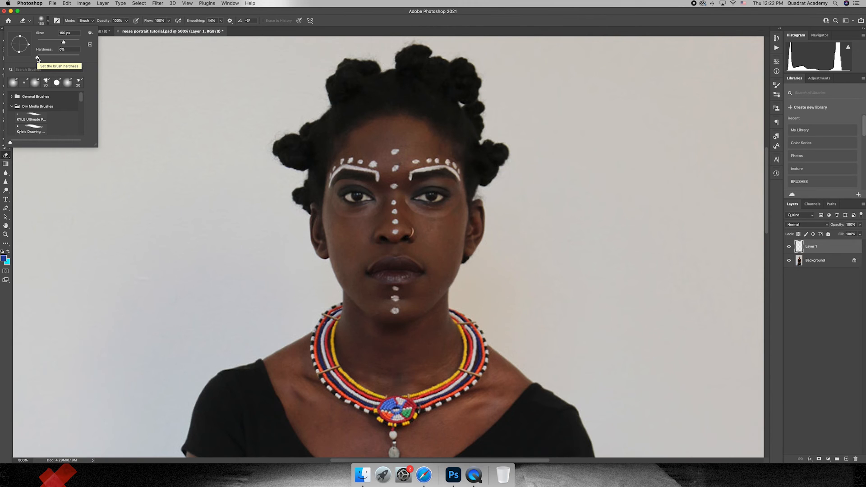
pyautogui.click(225, 224)
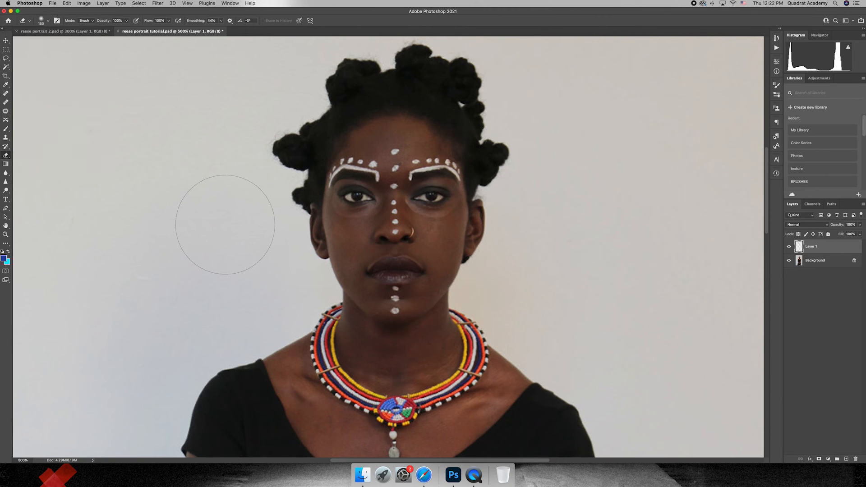
pyautogui.press('[')
pyautogui.press('[')
pyautogui.press('[')
pyautogui.press('[')
pyautogui.press('[')
pyautogui.press('[')
pyautogui.press('[')
pyautogui.press('[')
pyautogui.press('[')
pyautogui.press(']')
pyautogui.press(']')
pyautogui.press(']')
pyautogui.press(']')
pyautogui.press('[')
pyautogui.press('[')
pyautogui.press('[')
pyautogui.press('[')
pyautogui.press('[')
pyautogui.press('[')
pyautogui.press('[')
pyautogui.press(']')
pyautogui.press('[')
pyautogui.press('[')
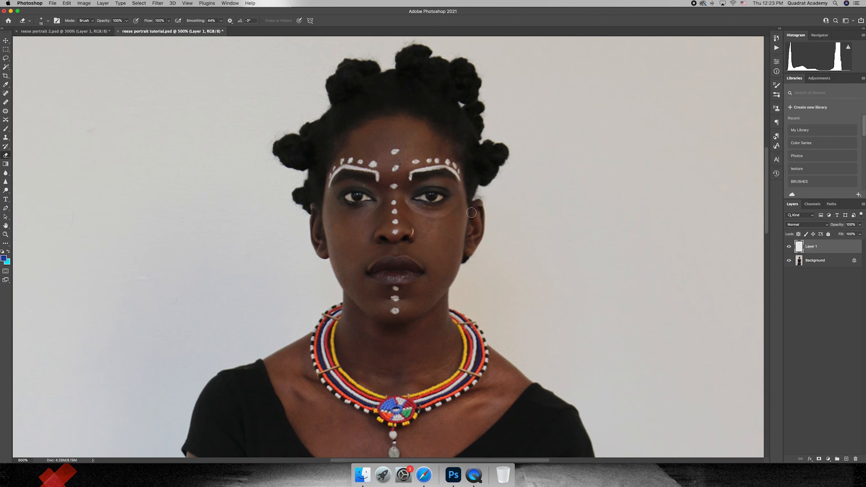
# Erase the visible patch edge beneath the viewer's right eye on Layer 1 and check the blend against the hidden layer.
pyautogui.moveTo(404, 205); pyautogui.dragTo(442, 214)
pyautogui.click(789, 246)
pyautogui.click(789, 247)
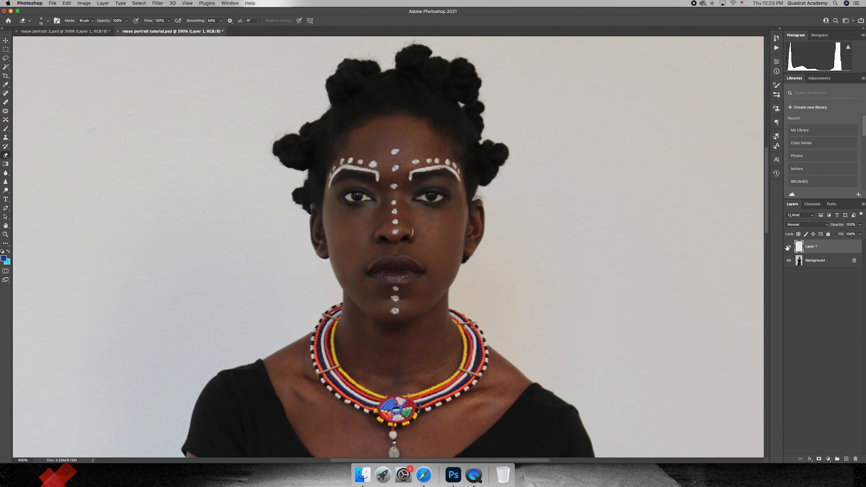
# Review the blended eyes in the wider portrait with Layer 1 hidden and shown.
pyautogui.press('super+minus')
pyautogui.press('super+minus')
pyautogui.press('super+minus')
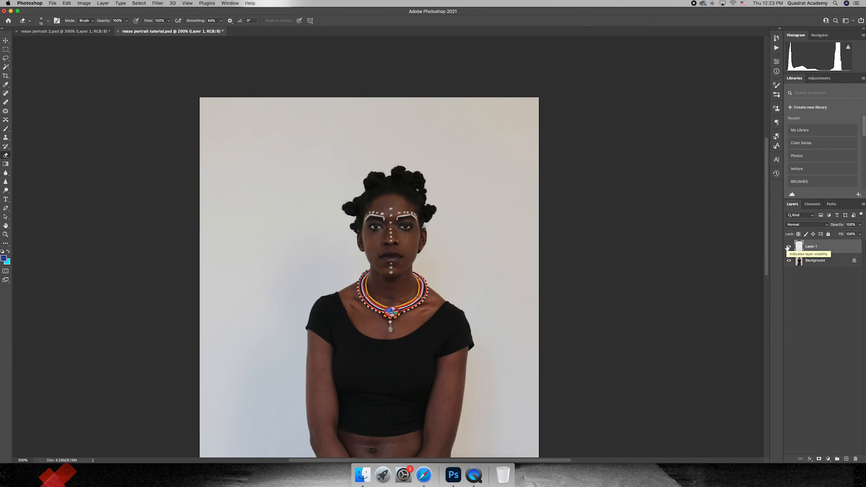
pyautogui.press('super+plus')
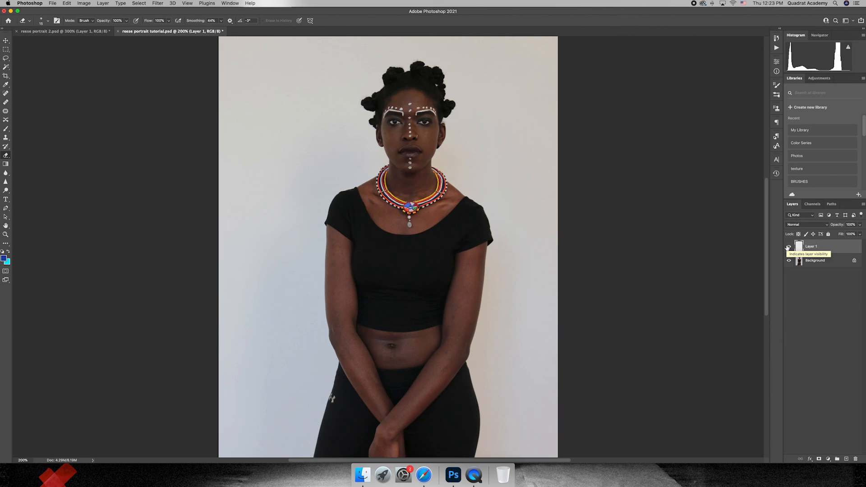
pyautogui.click(789, 247)
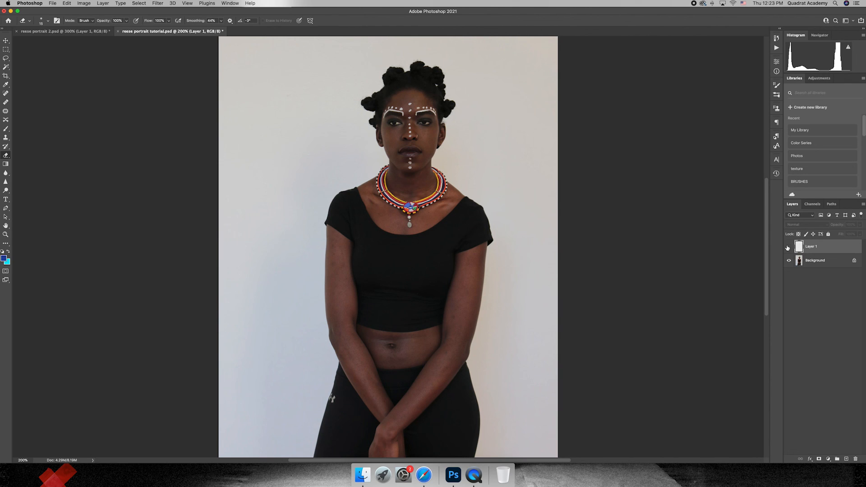
pyautogui.click(789, 247)
pyautogui.press('super+plus')
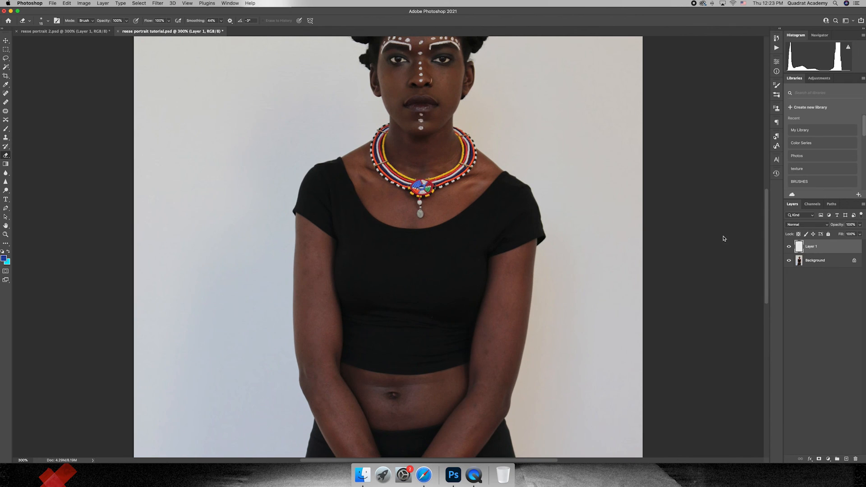
pyautogui.moveTo(574, 196); pyautogui.dragTo(568, 275)
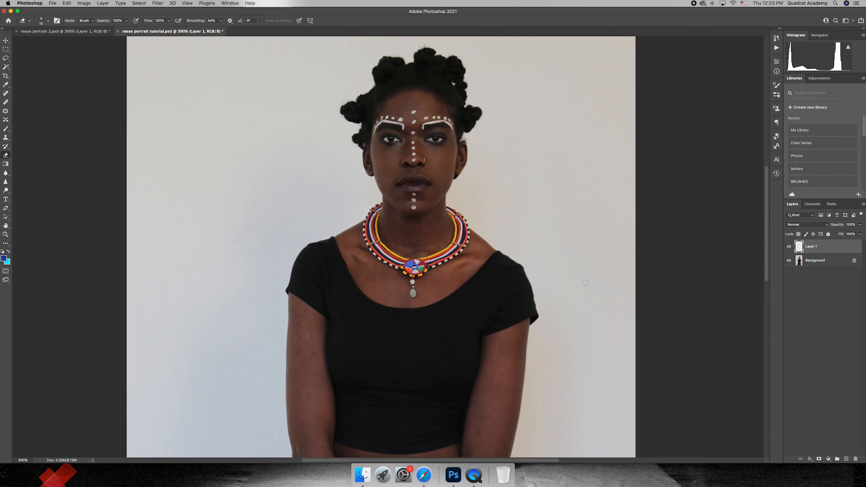
# Check the edited eyes against the landscape source portrait and against the original eyes beneath Layer 1.
pyautogui.click(99, 32)
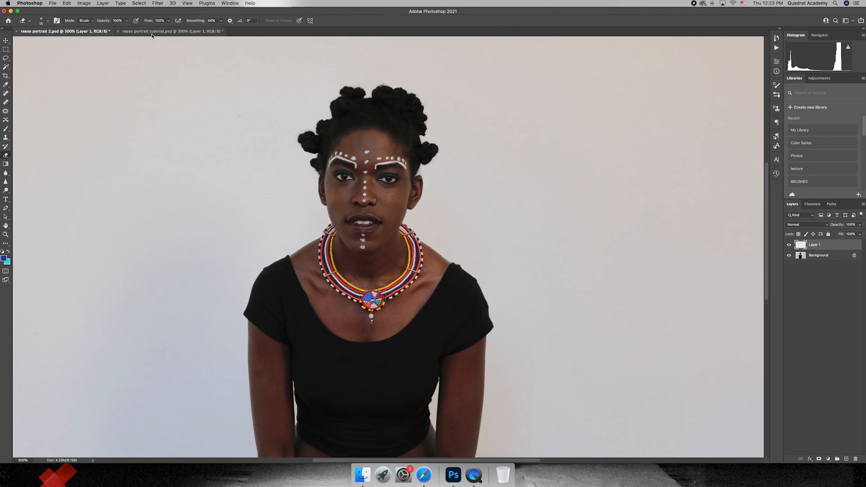
pyautogui.click(163, 34)
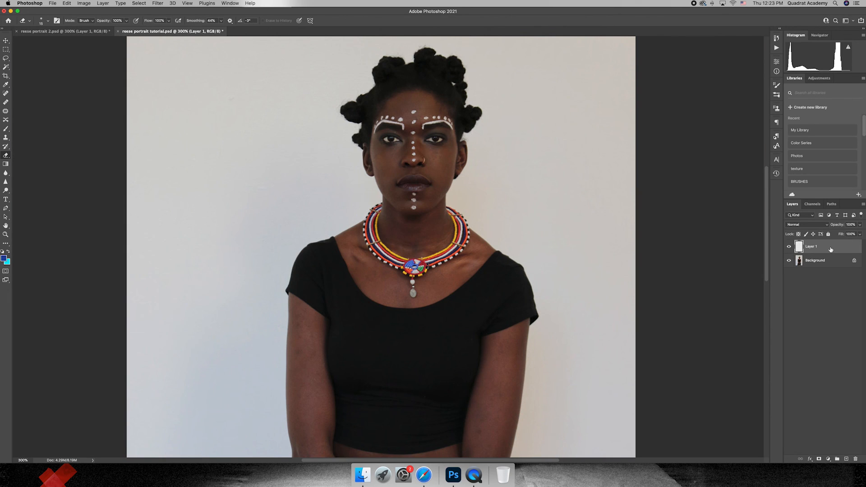
pyautogui.press('v')
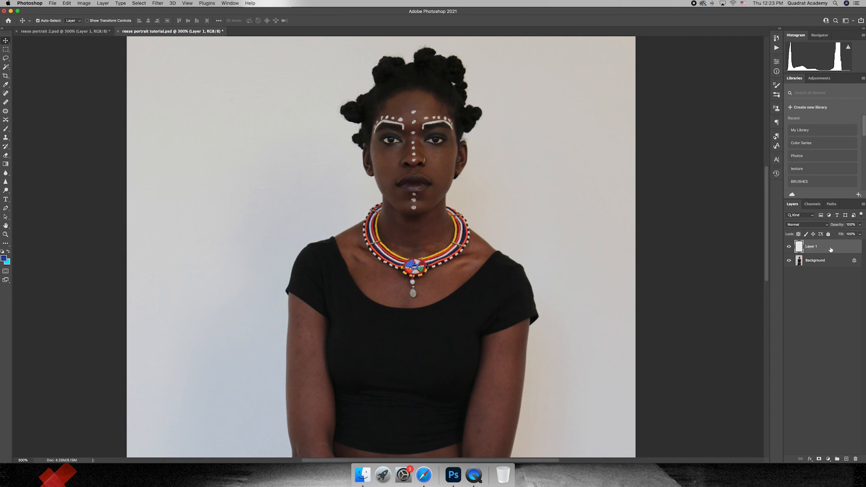
pyautogui.click(790, 246)
pyautogui.click(789, 247)
pyautogui.press('super+minus')
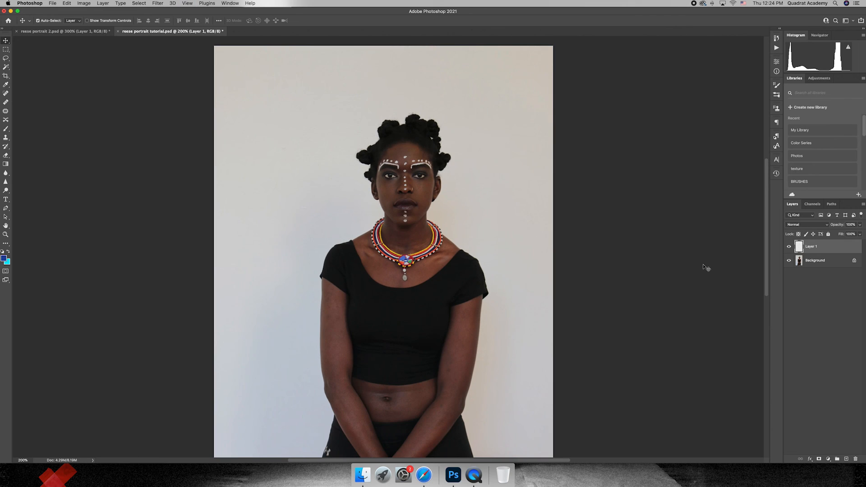
# Select Layer 1 together with the Background layer and flatten the image.
pyautogui.click(825, 261)
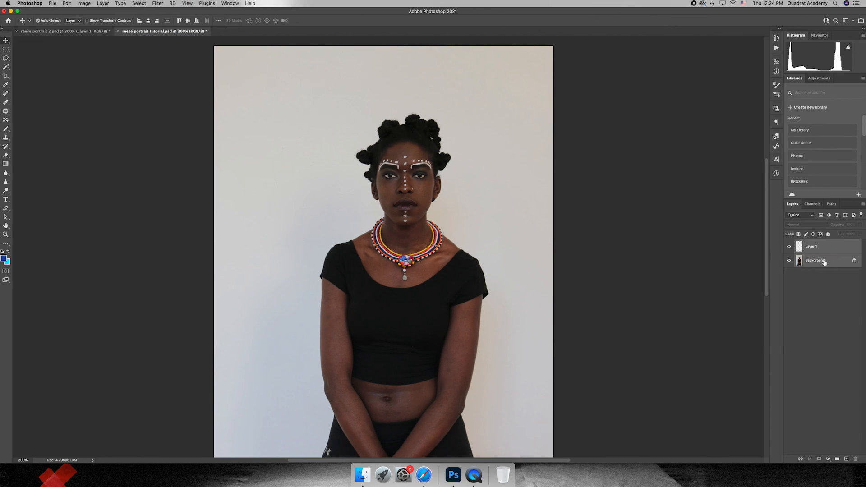
pyautogui.rightClick(825, 261)
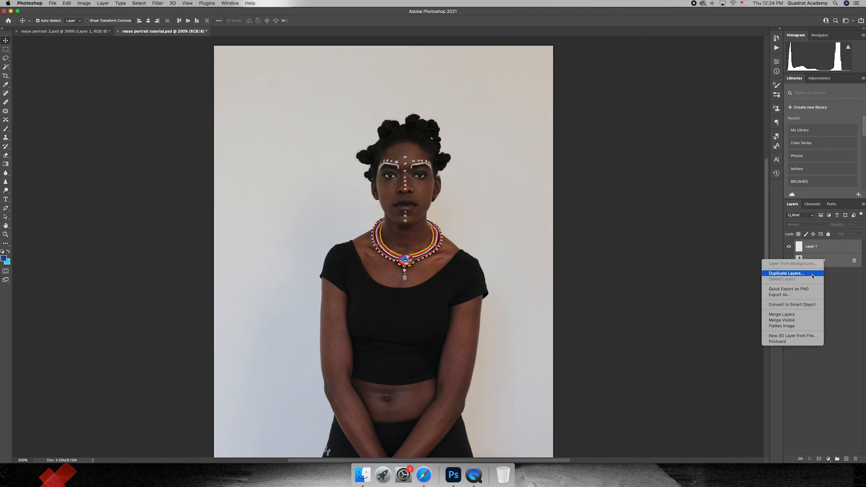
pyautogui.click(837, 322)
pyautogui.click(830, 249)
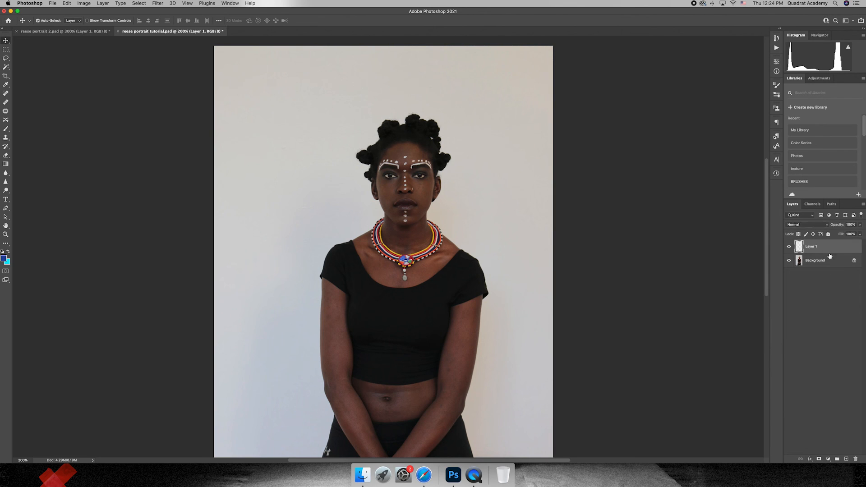
pyautogui.click(830, 256)
pyautogui.rightClick(831, 256)
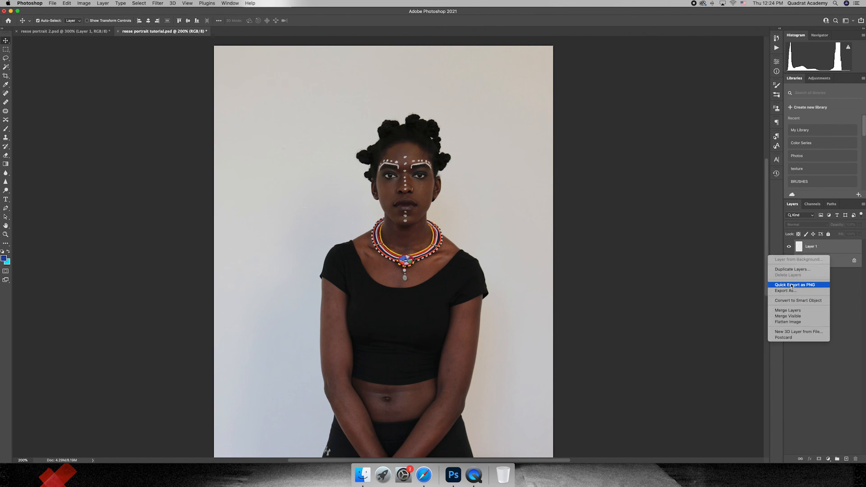
pyautogui.click(792, 322)
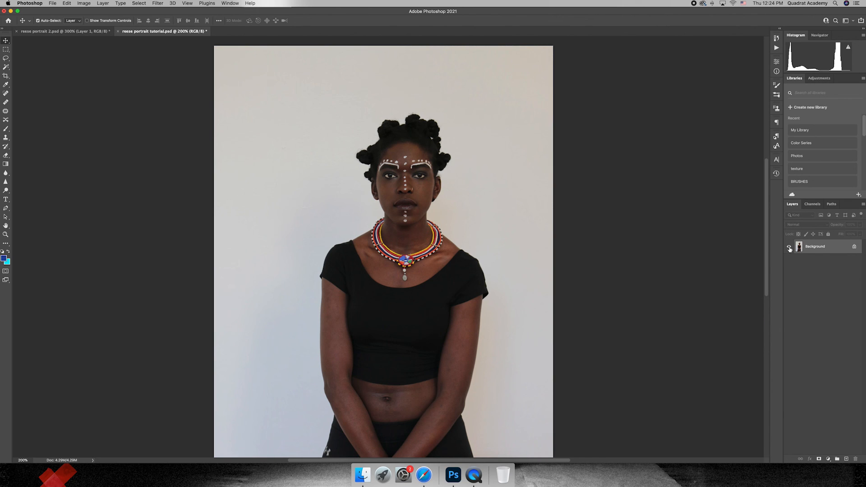
pyautogui.scroll(3, 652, 248)
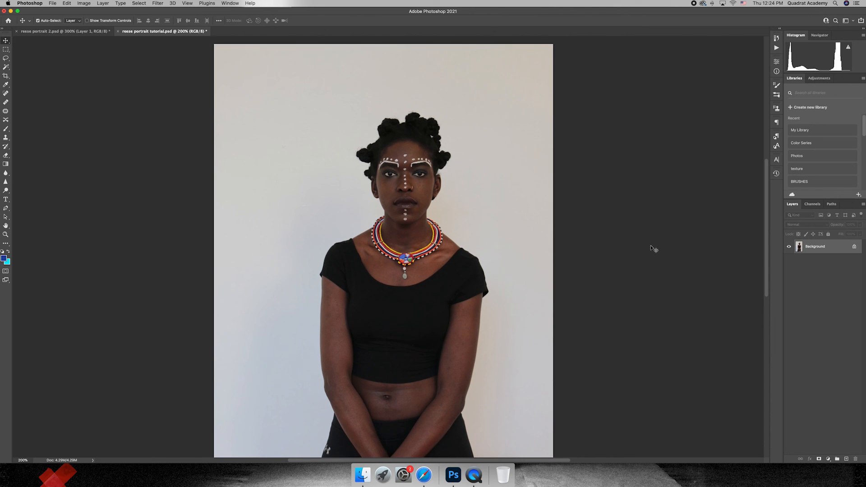
pyautogui.scroll(-2, 654, 251)
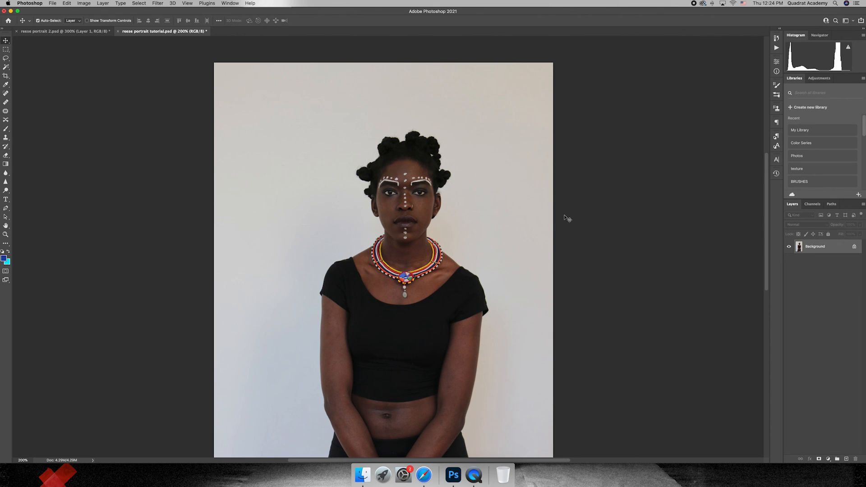
pyautogui.scroll(-2, 542, 219)
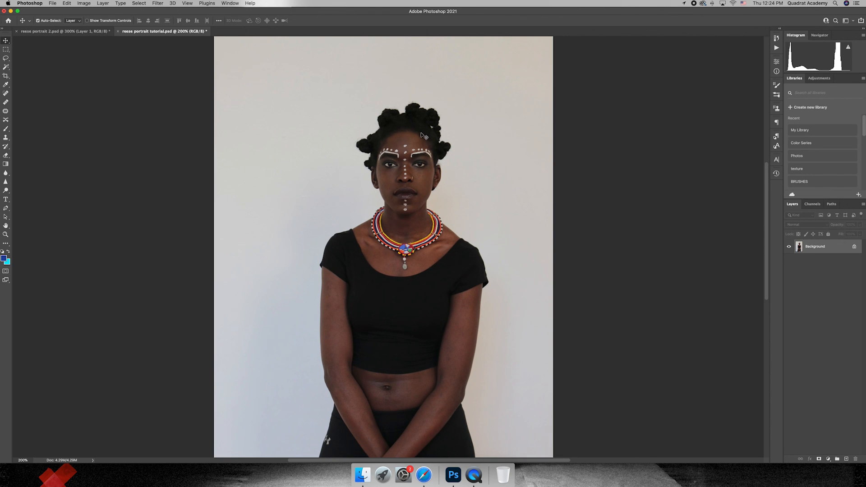